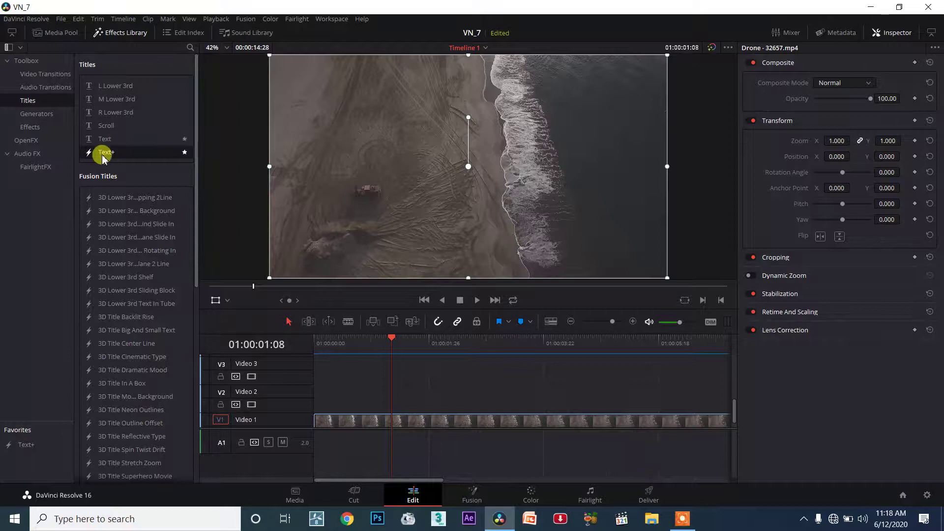
# Place a Text+ title at the start of Video 2, above the drone beach clip.
pyautogui.moveTo(109, 155); pyautogui.dragTo(316, 404)
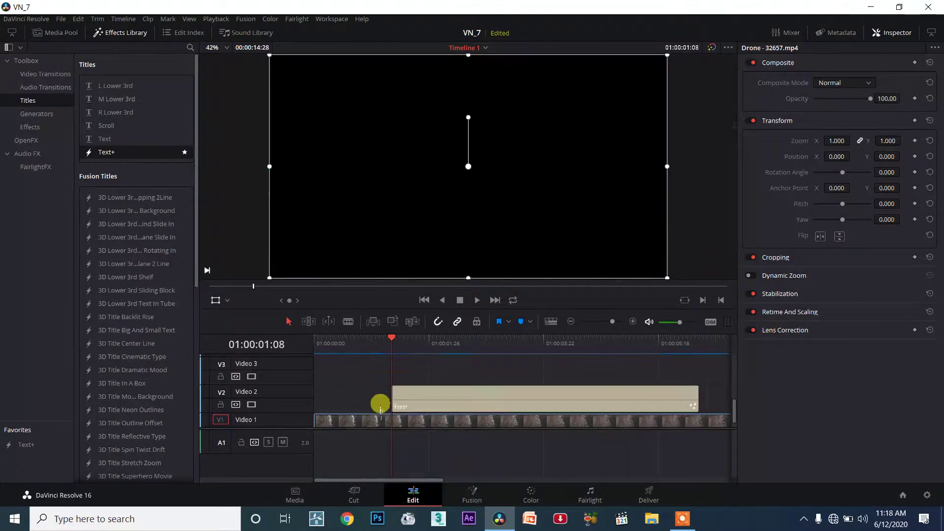
pyautogui.hotkey('ctrl', 'z')
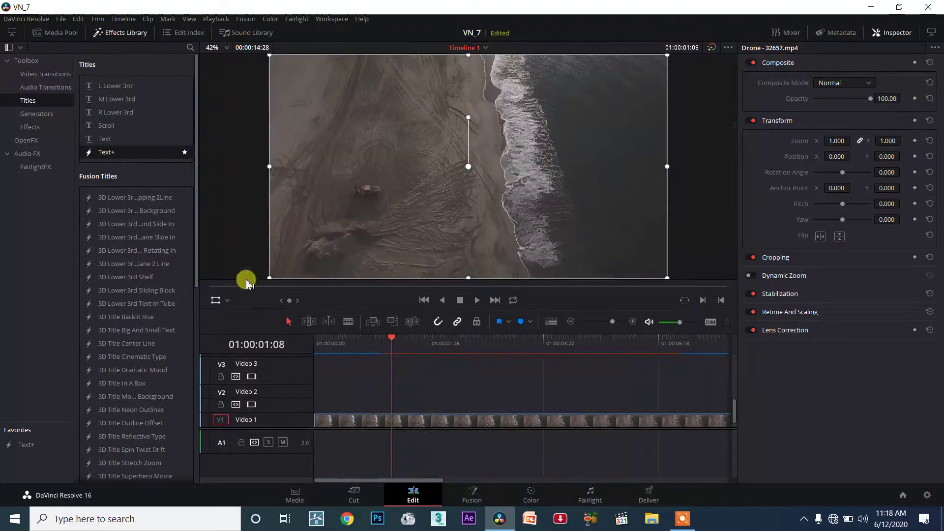
pyautogui.moveTo(411, 315); pyautogui.dragTo(366, 388)
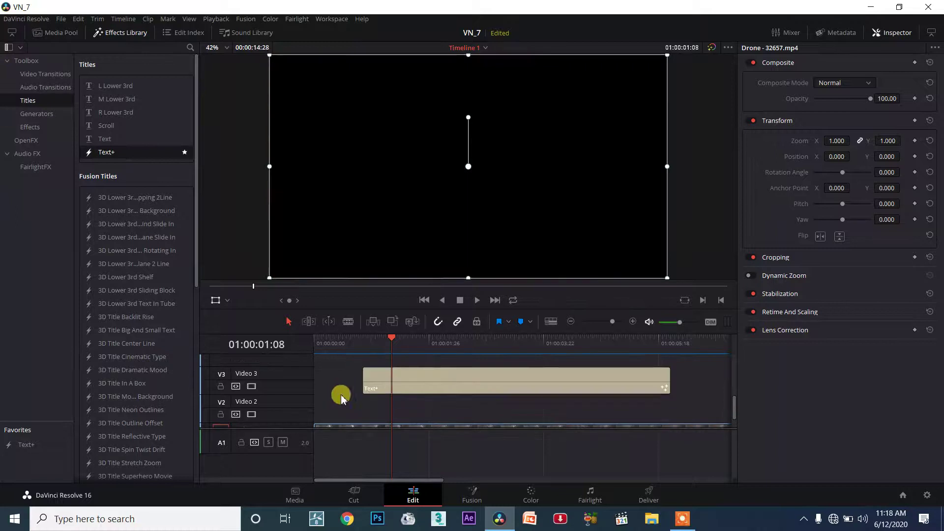
pyautogui.moveTo(377, 427); pyautogui.dragTo(362, 396)
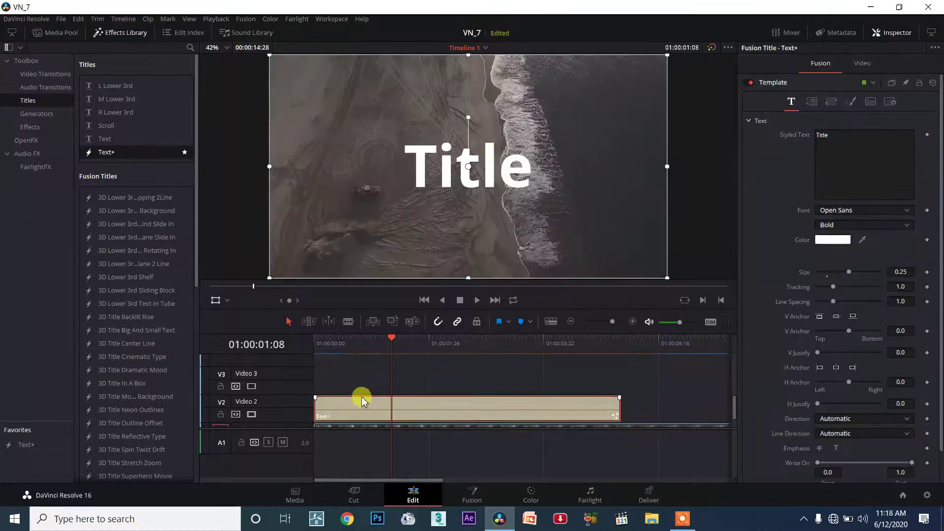
# Step back one frame so the white 'Title' text shows over the beach.
pyautogui.scroll(5, 460, 169)
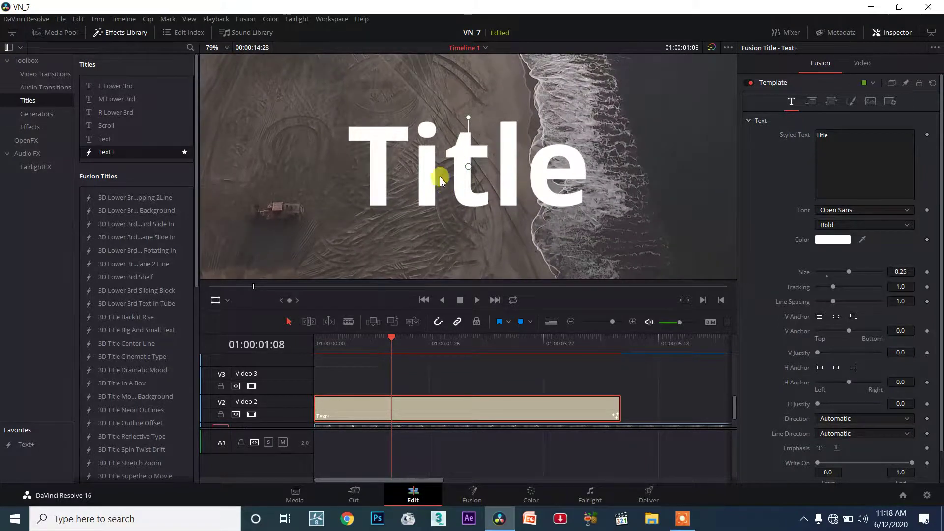
pyautogui.scroll(-1, 400, 373)
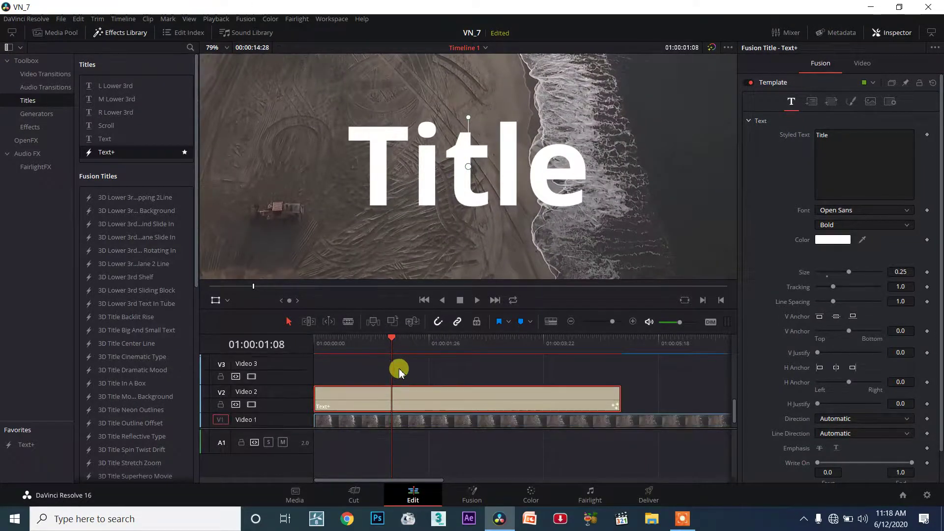
pyautogui.scroll(-1, 399, 372)
pyautogui.click(389, 340)
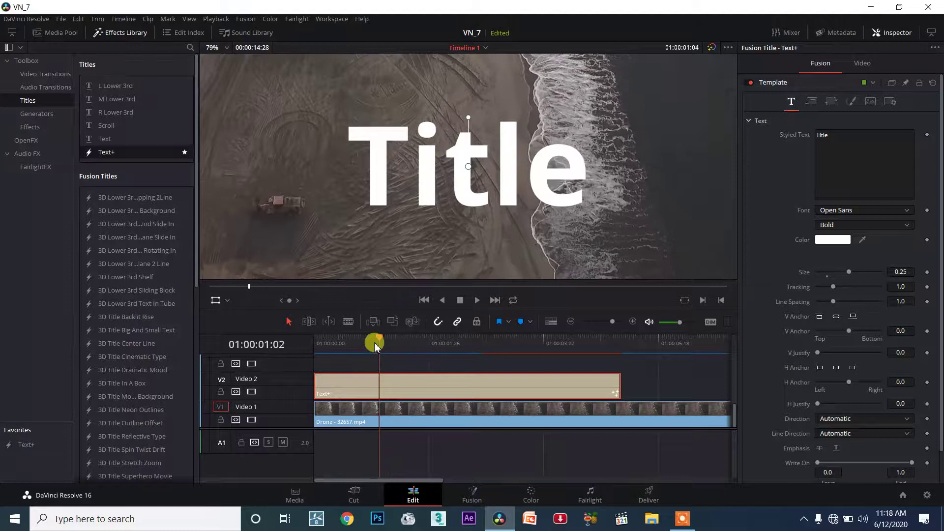
pyautogui.moveTo(390, 343); pyautogui.dragTo(361, 343)
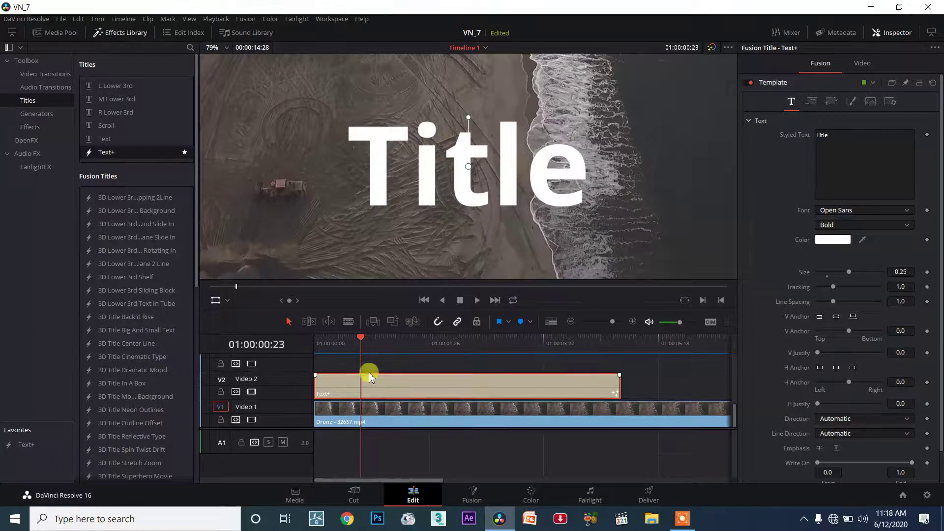
pyautogui.moveTo(355, 342); pyautogui.dragTo(357, 363)
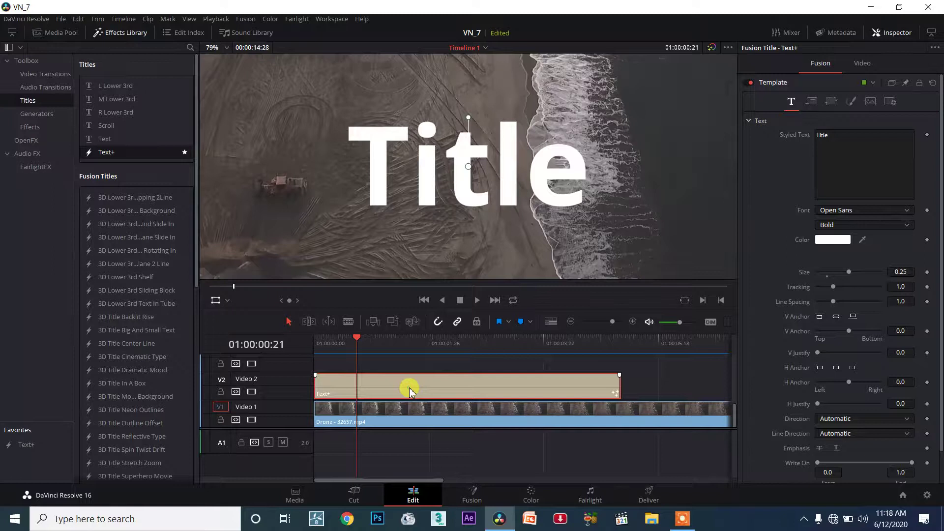
pyautogui.click(621, 338)
pyautogui.write('1000')
pyautogui.press('Return')
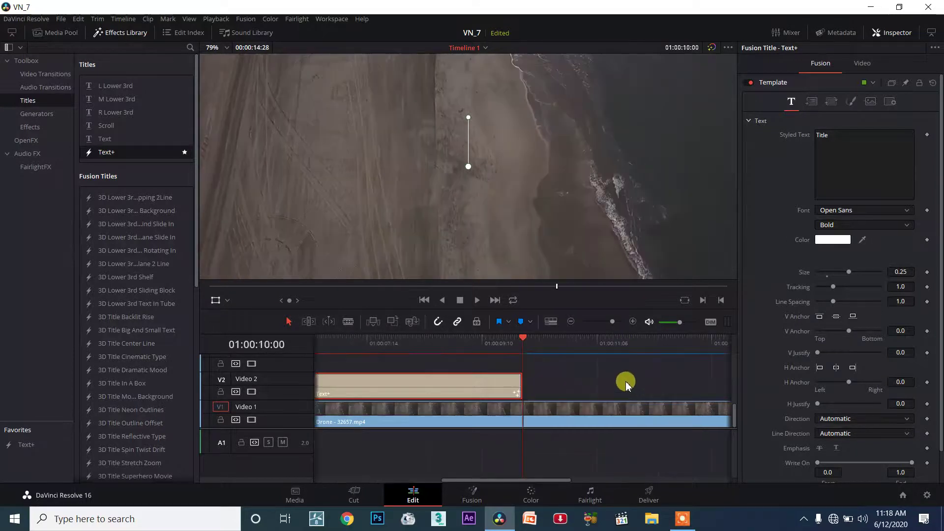
pyautogui.scroll(1, 312, 412)
pyautogui.moveTo(417, 341); pyautogui.dragTo(322, 372)
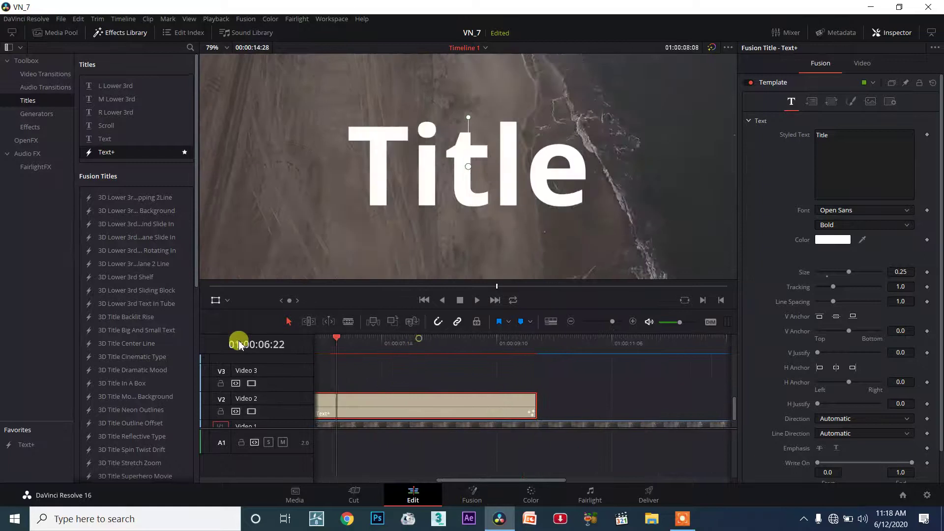
# Copy the title clip onto Video 3 at the start, then select the Video 2 copy's shading.
pyautogui.moveTo(634, 398); pyautogui.dragTo(292, 392)
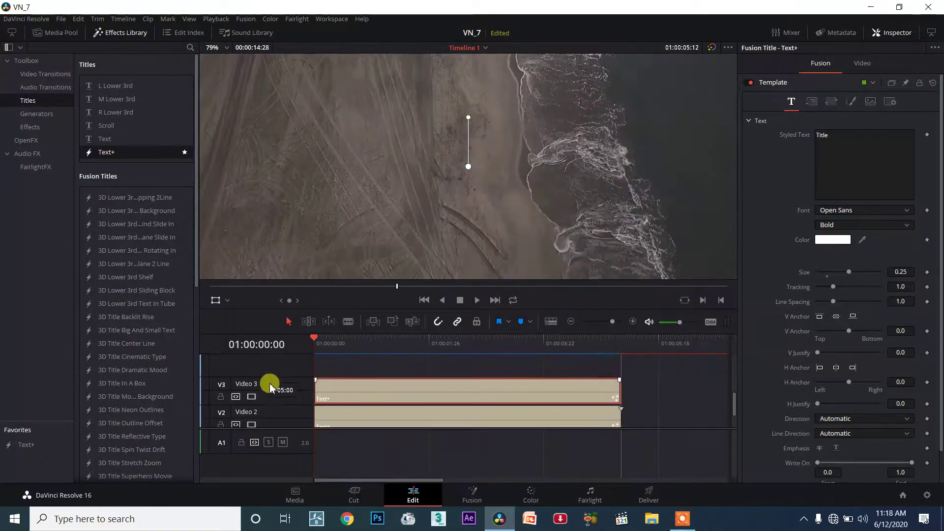
pyautogui.moveTo(386, 341); pyautogui.dragTo(402, 390)
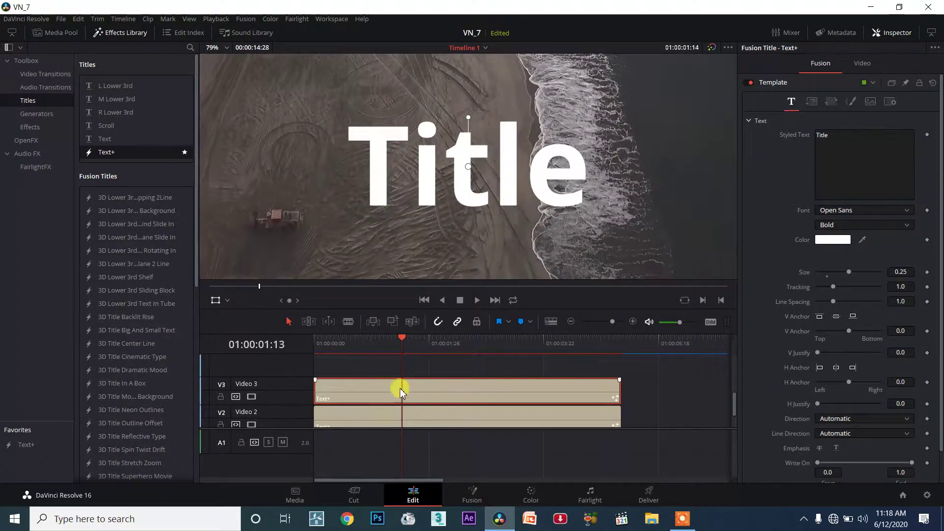
pyautogui.click(387, 420)
pyautogui.click(386, 392)
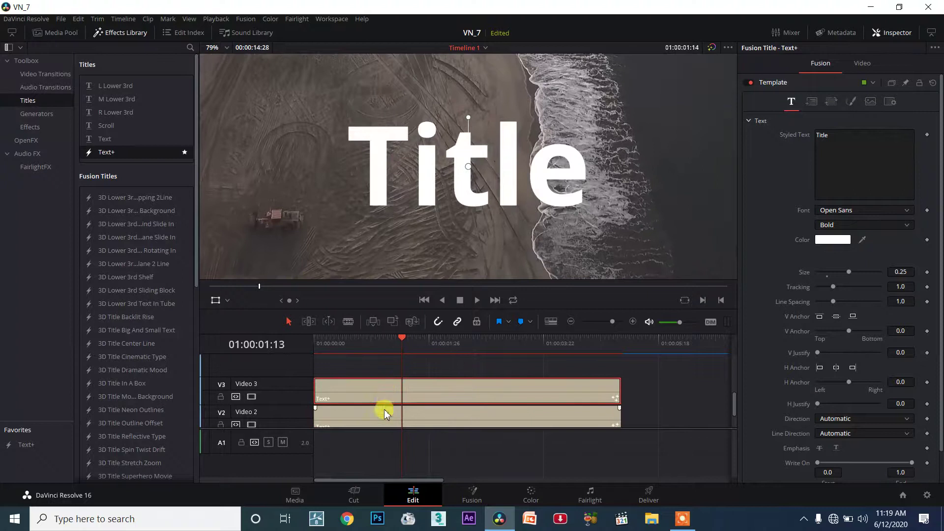
pyautogui.click(386, 393)
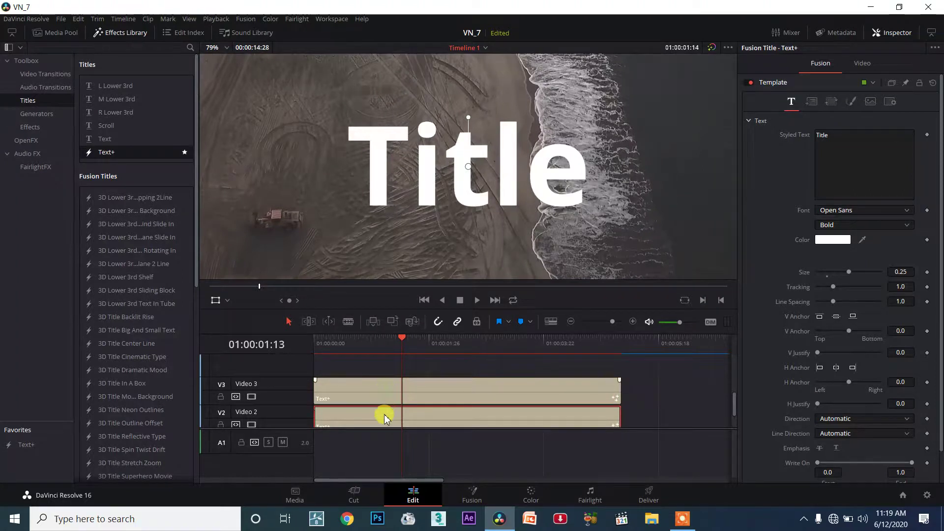
pyautogui.click(395, 421)
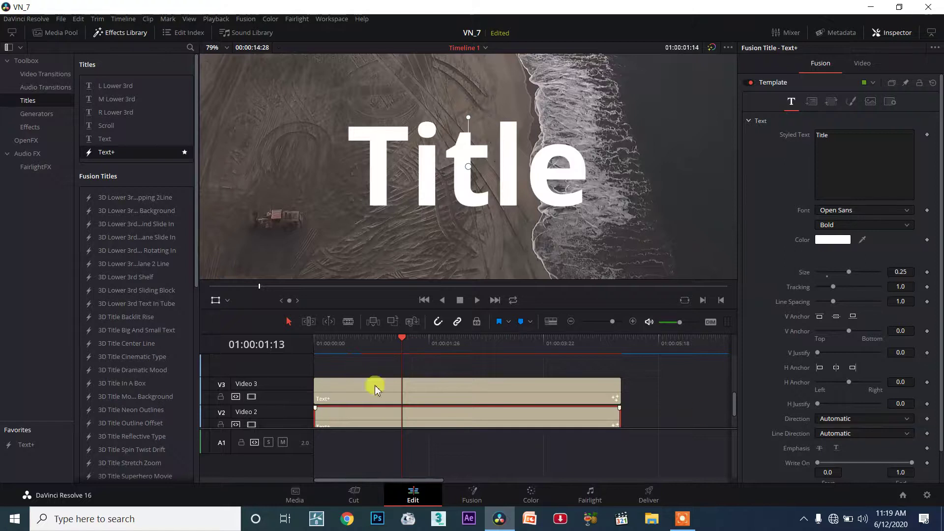
pyautogui.click(855, 103)
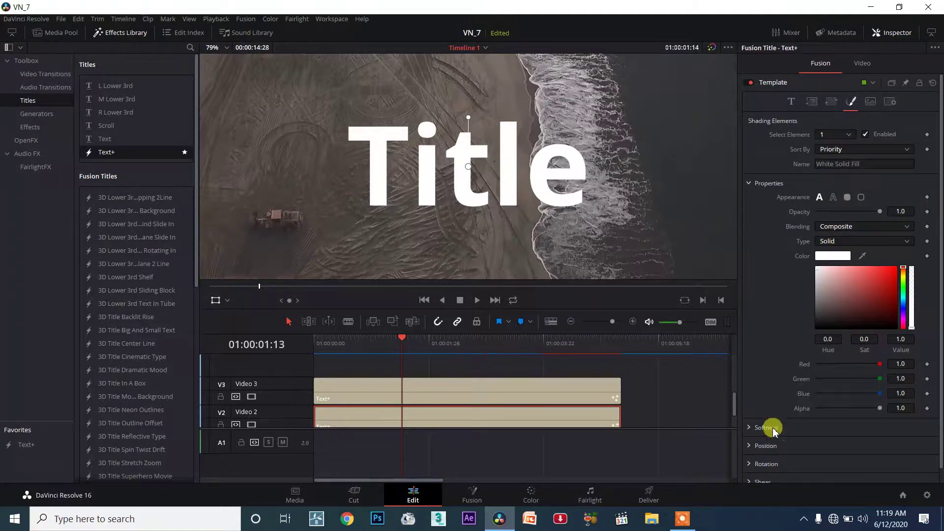
# Set the Video 2 title's shading colour to black with Softness X 13.54 and Y 14.0.
pyautogui.click(751, 428)
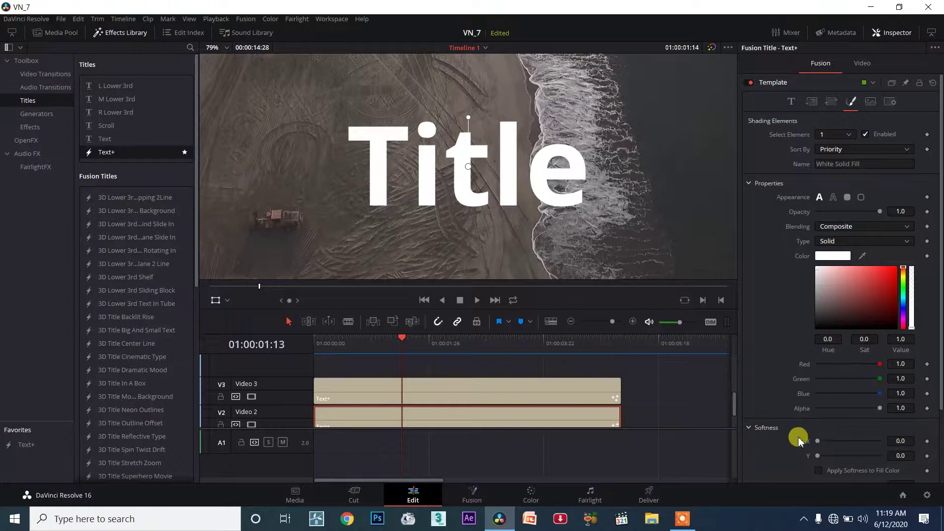
pyautogui.scroll(-2, 797, 432)
pyautogui.moveTo(818, 355); pyautogui.dragTo(856, 354)
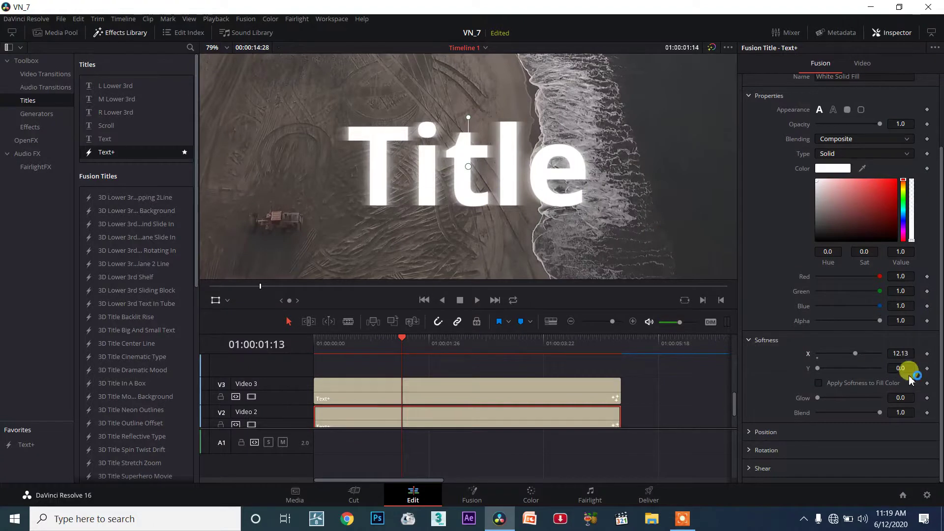
pyautogui.moveTo(824, 368); pyautogui.dragTo(846, 369)
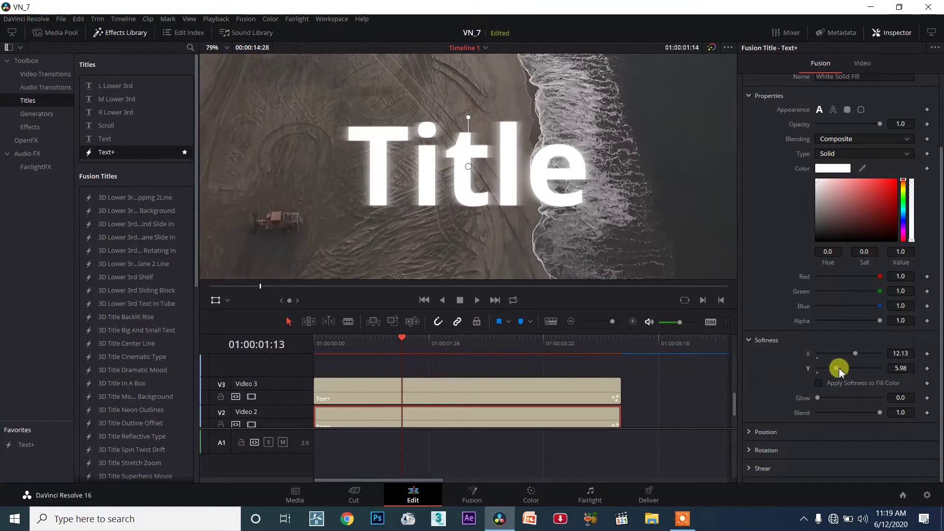
pyautogui.moveTo(861, 217); pyautogui.dragTo(780, 274)
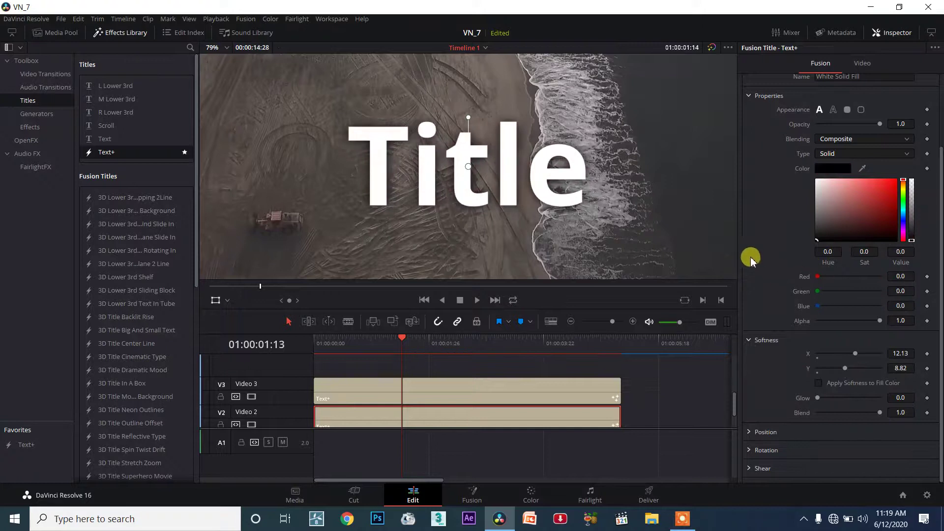
pyautogui.moveTo(859, 356); pyautogui.dragTo(880, 367)
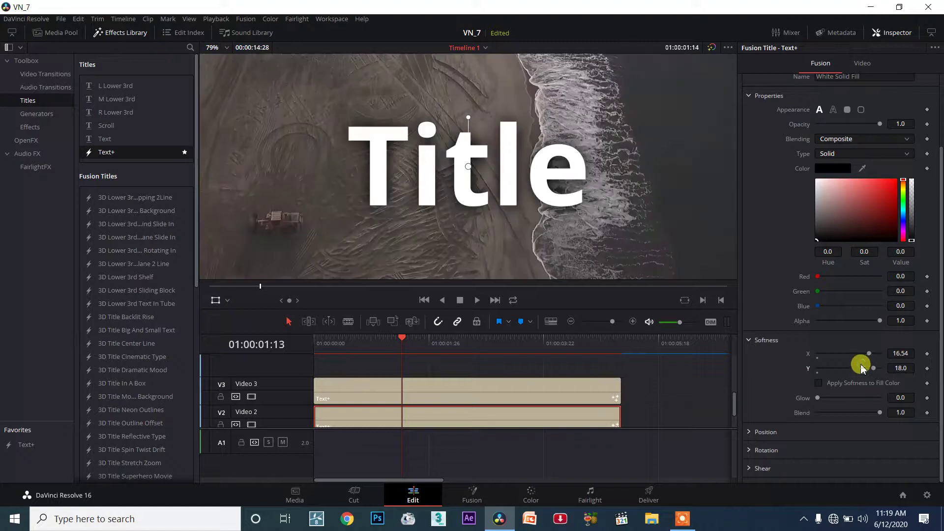
pyautogui.moveTo(860, 372); pyautogui.dragTo(860, 354)
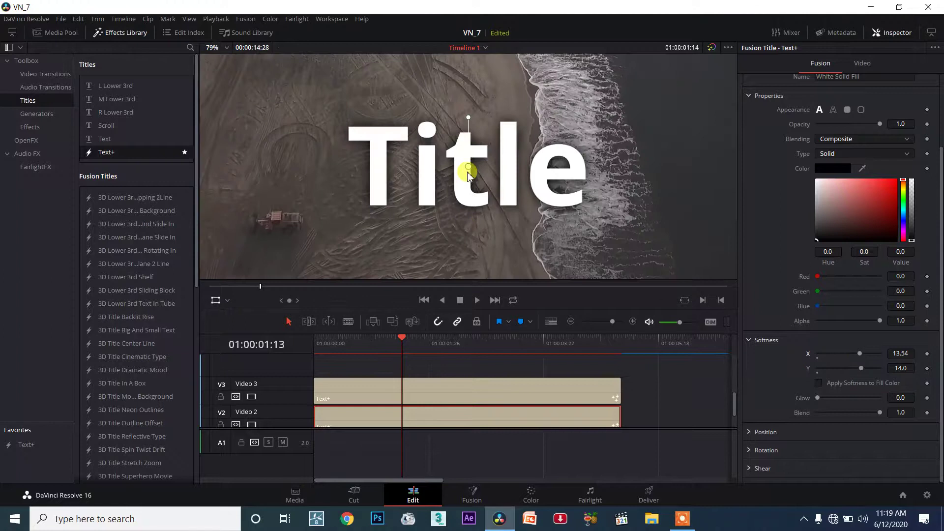
pyautogui.scroll(3, 469, 173)
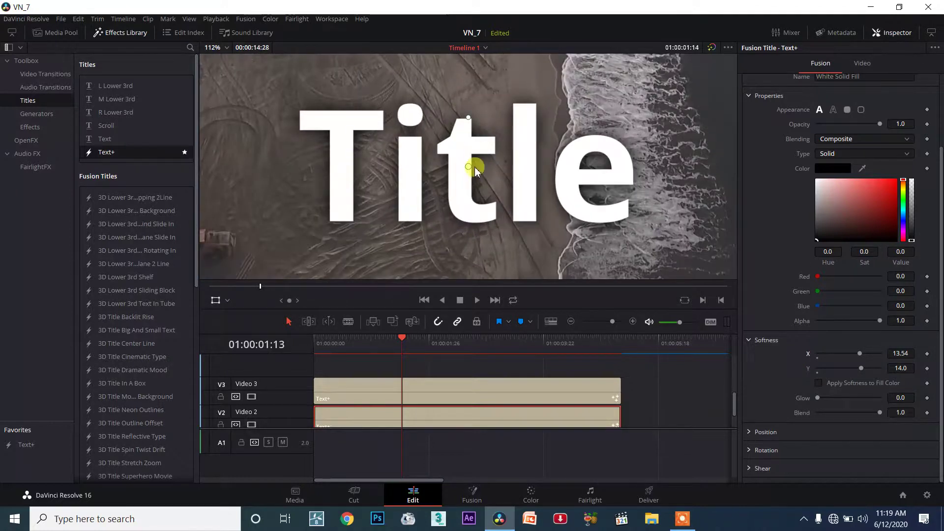
# Slide the shadow clip right and back to its start, then select the Video 3 title's text settings.
pyautogui.moveTo(364, 419); pyautogui.dragTo(458, 419)
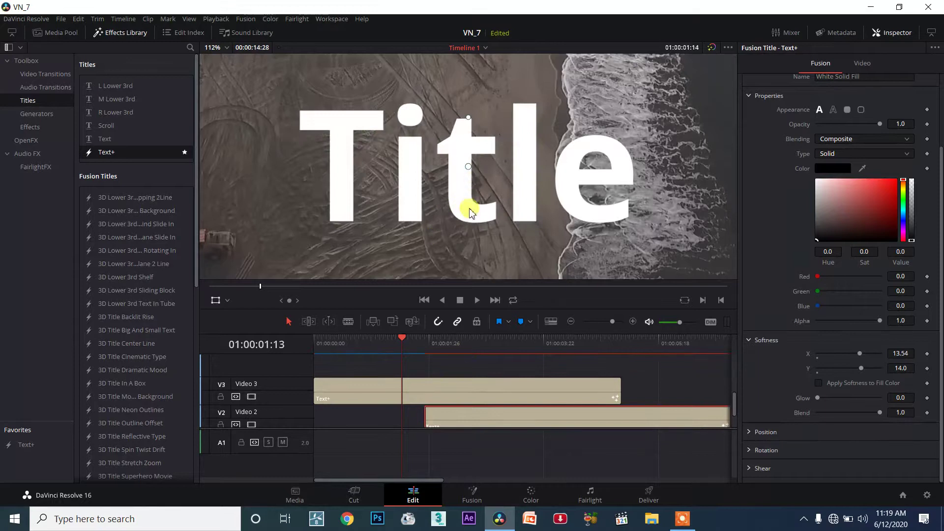
pyautogui.moveTo(449, 417); pyautogui.dragTo(371, 417)
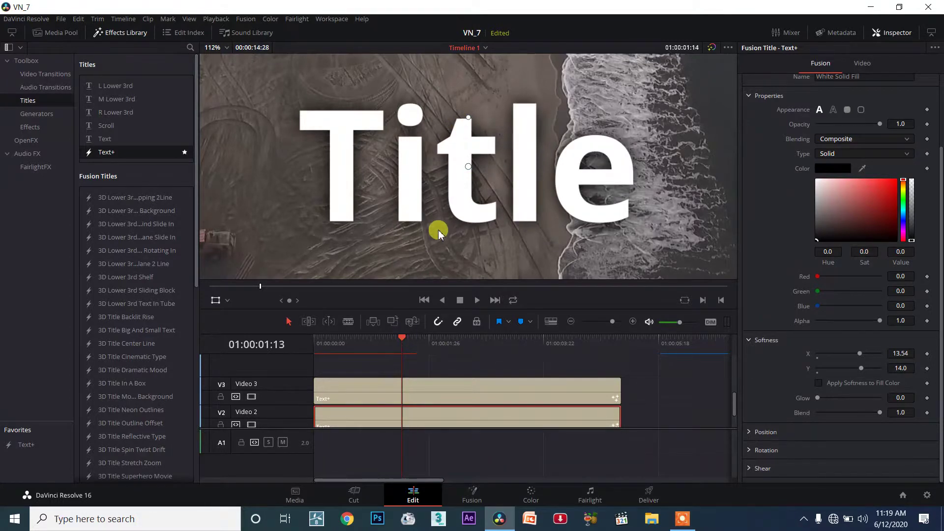
pyautogui.click(370, 383)
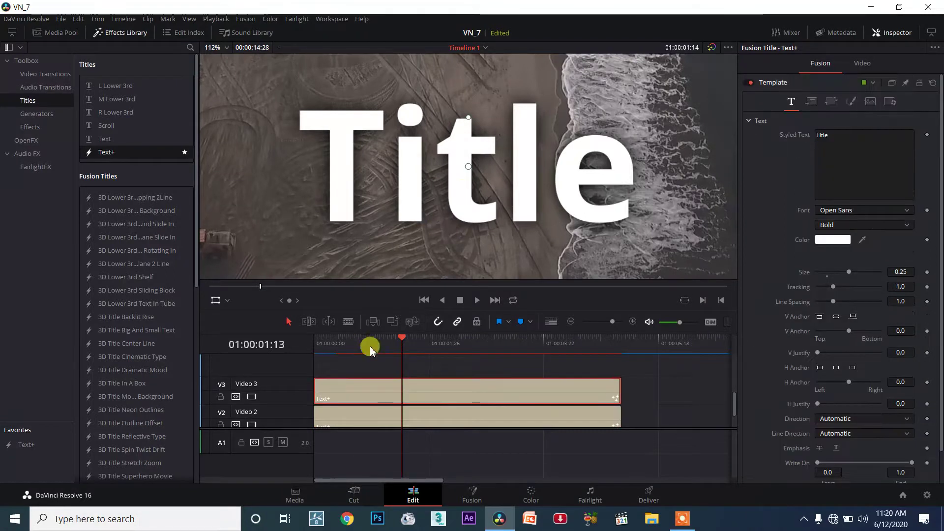
# Move the playhead near the clip start and select the whole top title clip on Video 3.
pyautogui.click(339, 345)
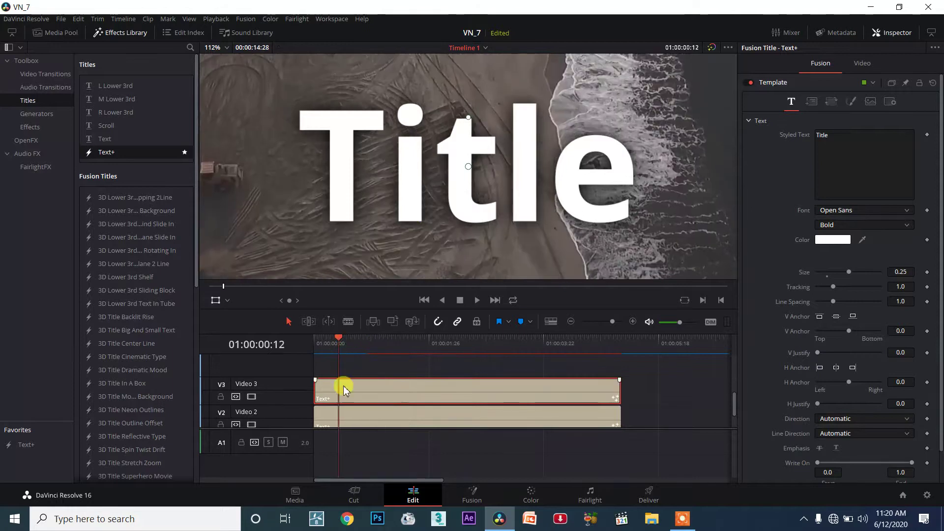
pyautogui.click(318, 388)
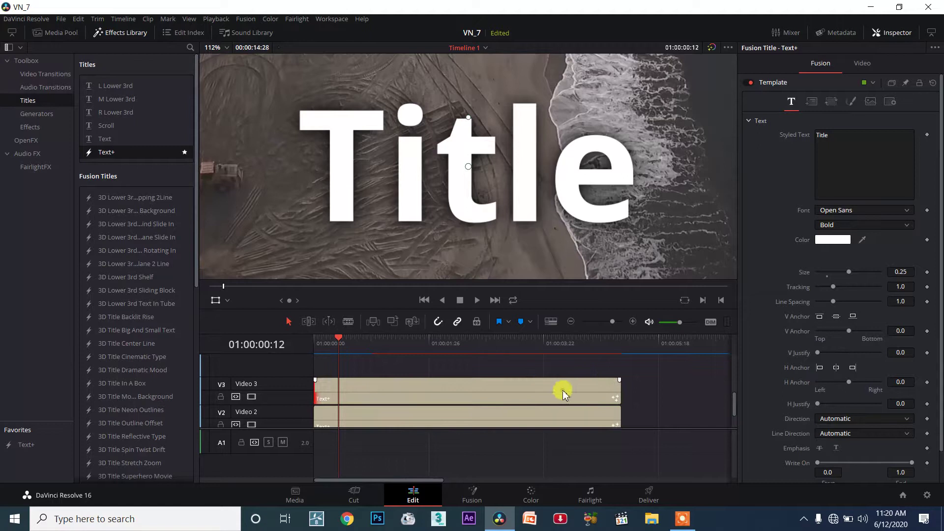
pyautogui.click(608, 381)
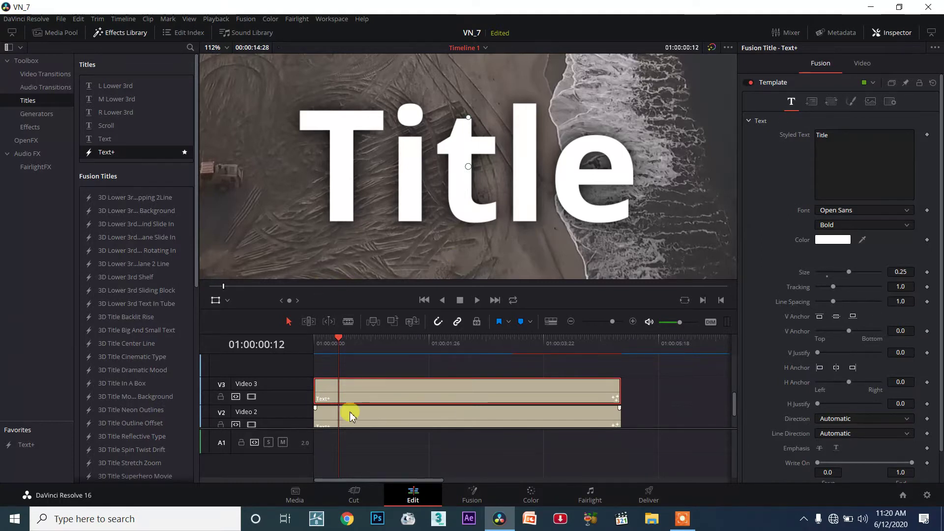
# Go to frame 01:00:01:02 and finish with the Video 2 shadow layer selected.
pyautogui.moveTo(338, 344); pyautogui.dragTo(379, 344)
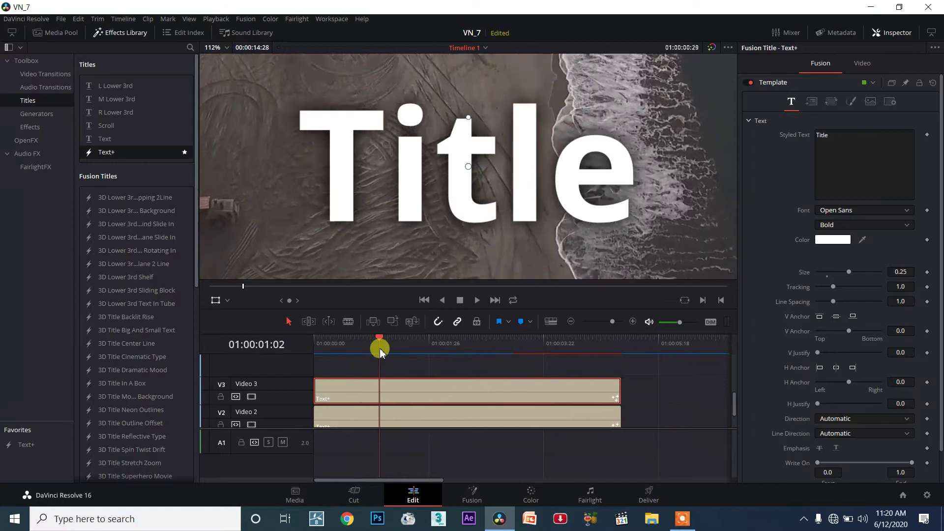
pyautogui.click(353, 414)
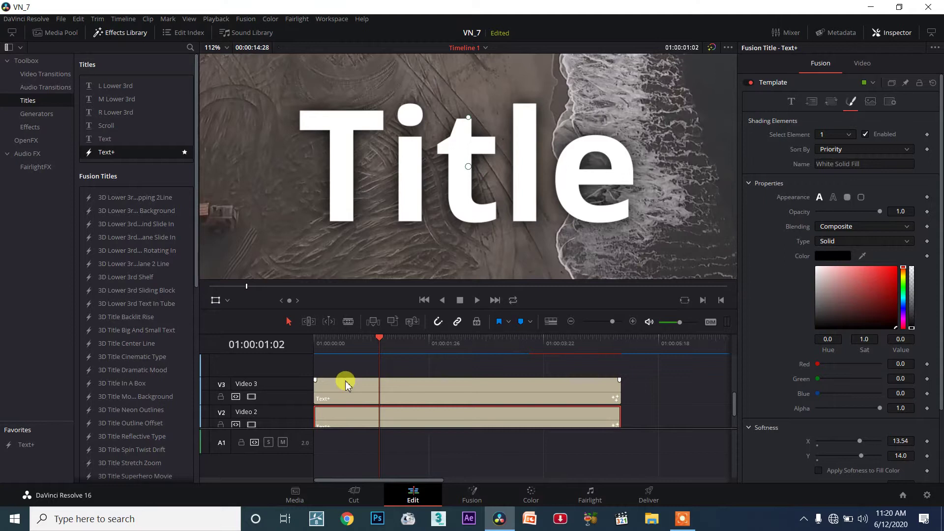
pyautogui.click(344, 388)
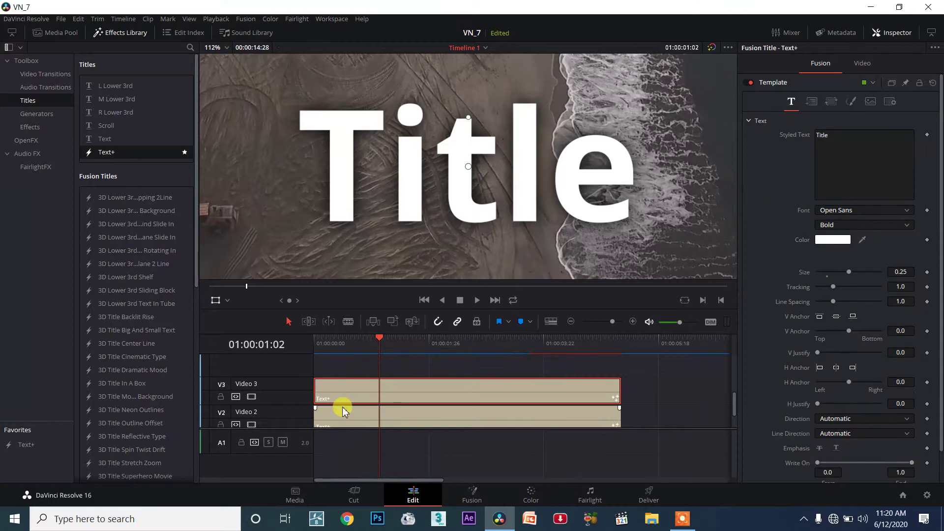
pyautogui.click(343, 411)
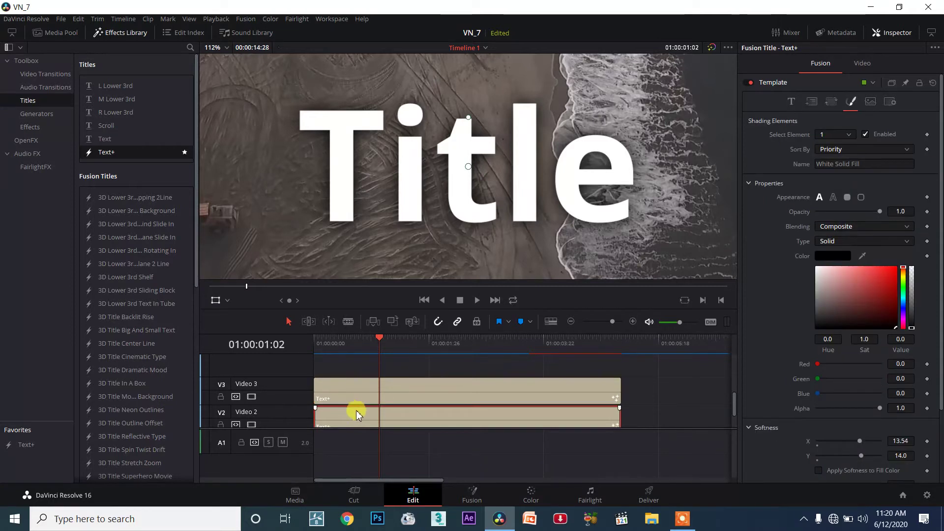